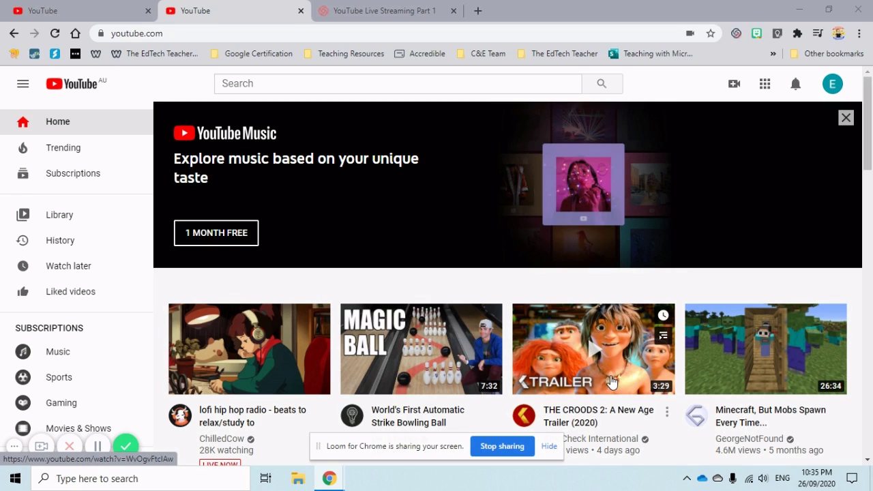
Begin going live and create the required channel using the Google account's own name and picture.
{"action": "left_click", "coordinate": [737, 87]}
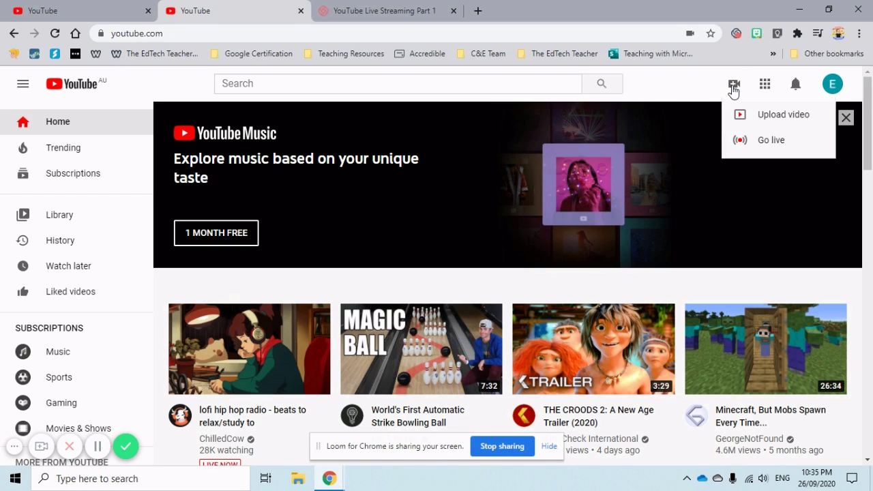
{"action": "left_click", "coordinate": [747, 141]}
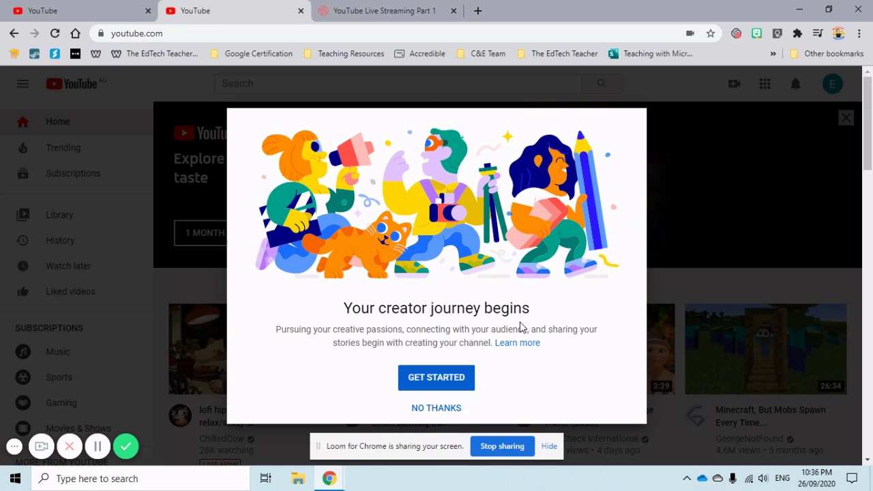
{"action": "left_click", "coordinate": [436, 384]}
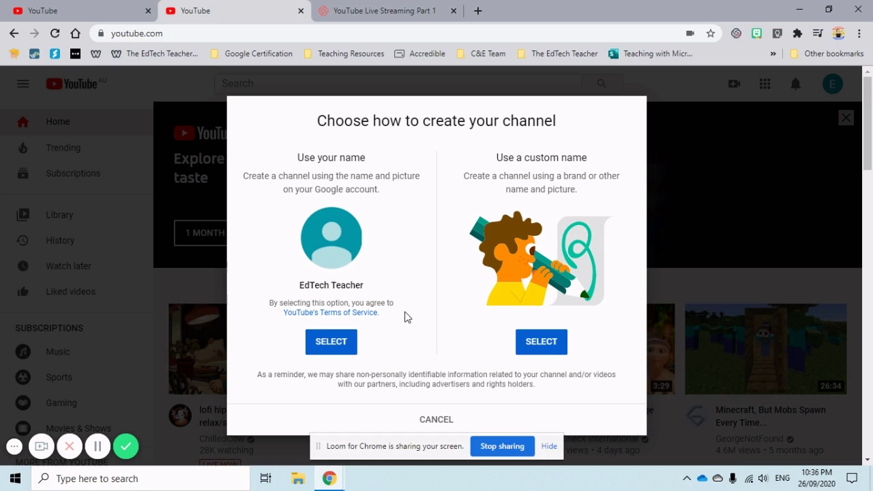
{"action": "left_click", "coordinate": [333, 343]}
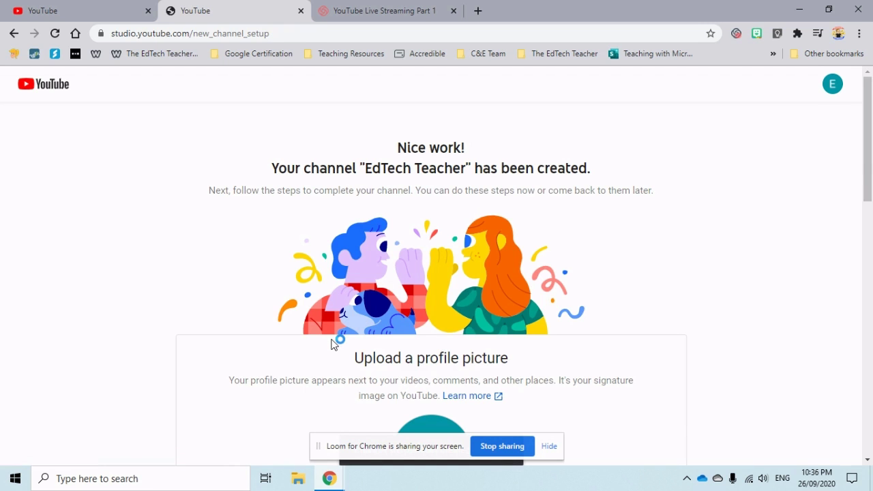
Skip the profile picture, description and links by postponing the rest of the new channel's setup.
{"action": "scroll", "coordinate": [415, 307], "scroll_direction": "down", "scroll_amount": 3}
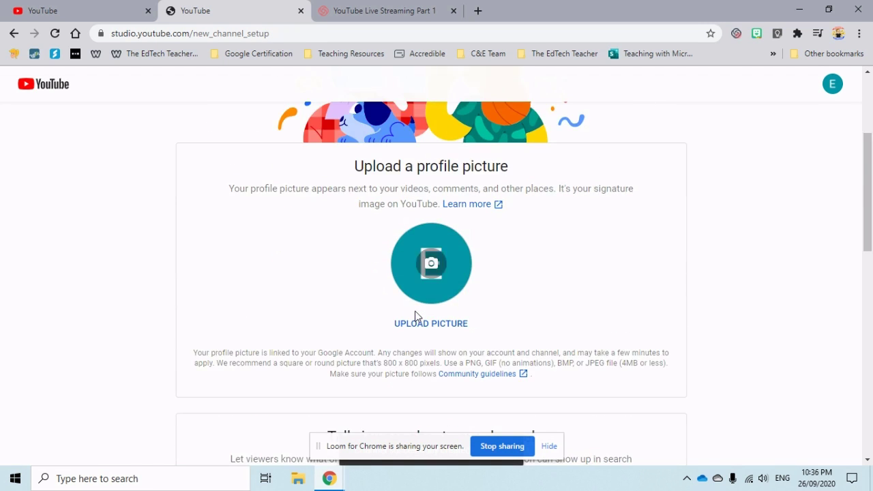
{"action": "scroll", "coordinate": [416, 329], "scroll_direction": "down", "scroll_amount": 7}
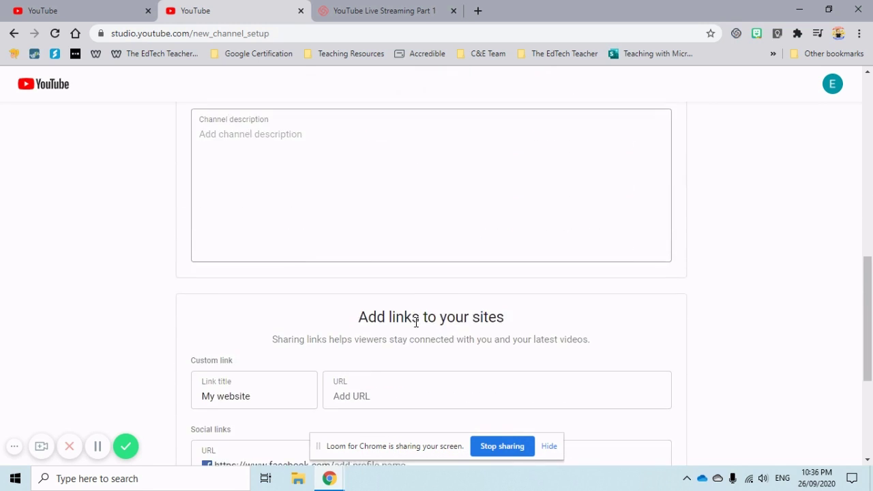
{"action": "scroll", "coordinate": [416, 322], "scroll_direction": "down", "scroll_amount": 2}
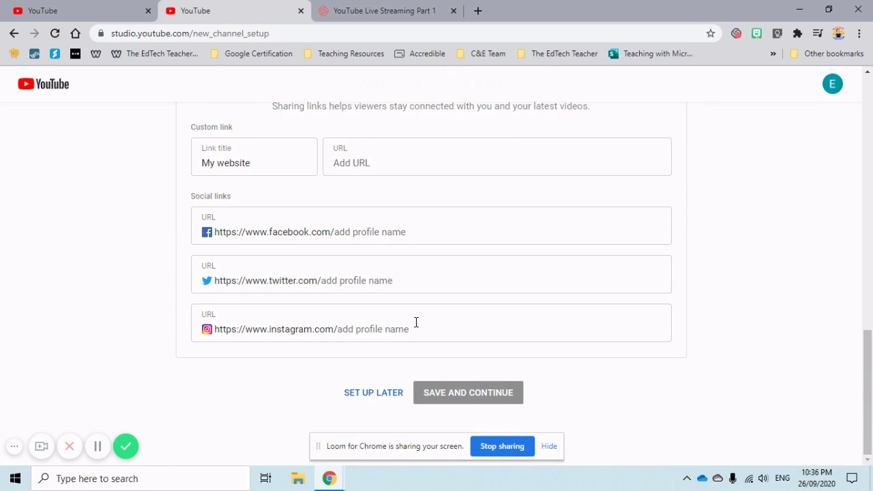
{"action": "left_click", "coordinate": [382, 400]}
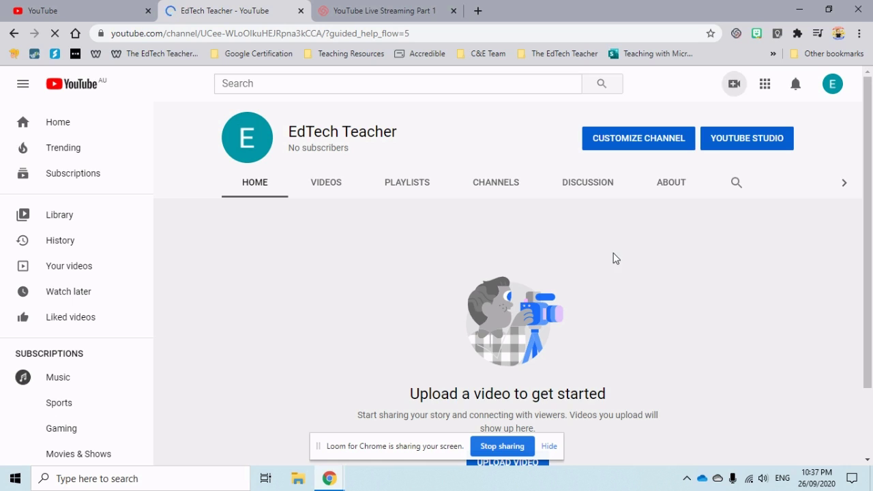
Request to go live from the new channel and choose a text message as the delivery method for the verification code.
{"action": "left_click", "coordinate": [736, 90]}
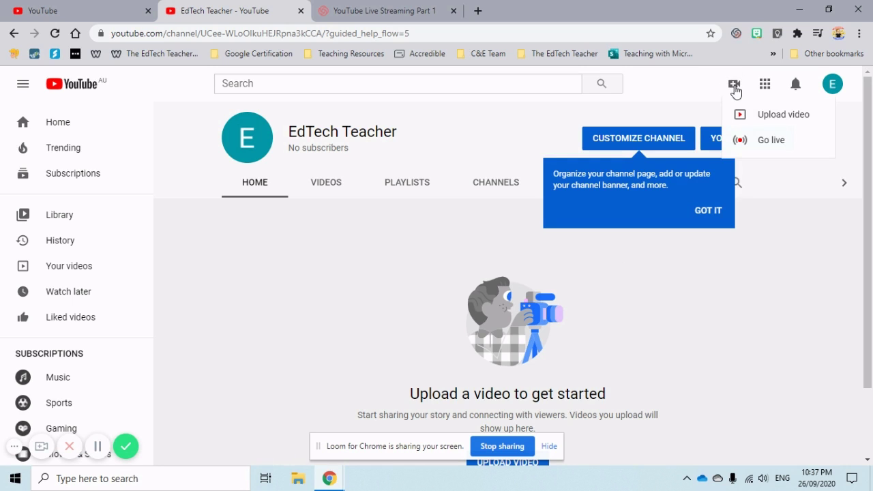
{"action": "left_click", "coordinate": [765, 141]}
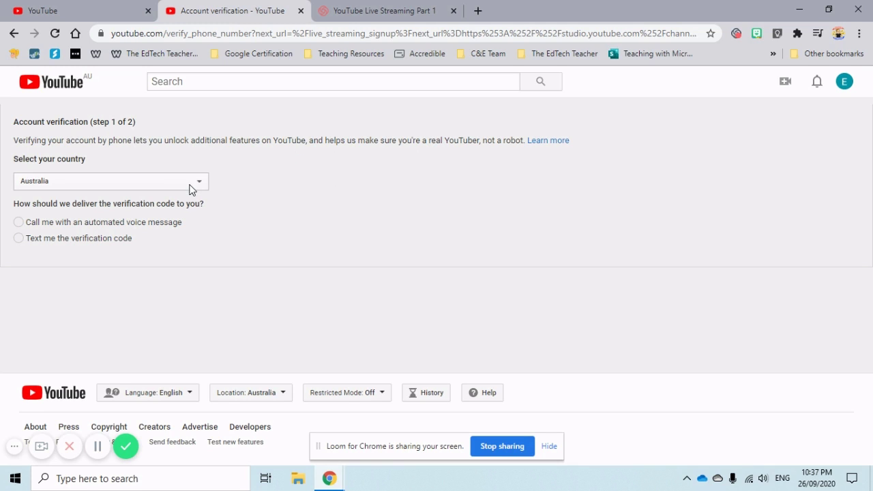
{"action": "left_click", "coordinate": [113, 238]}
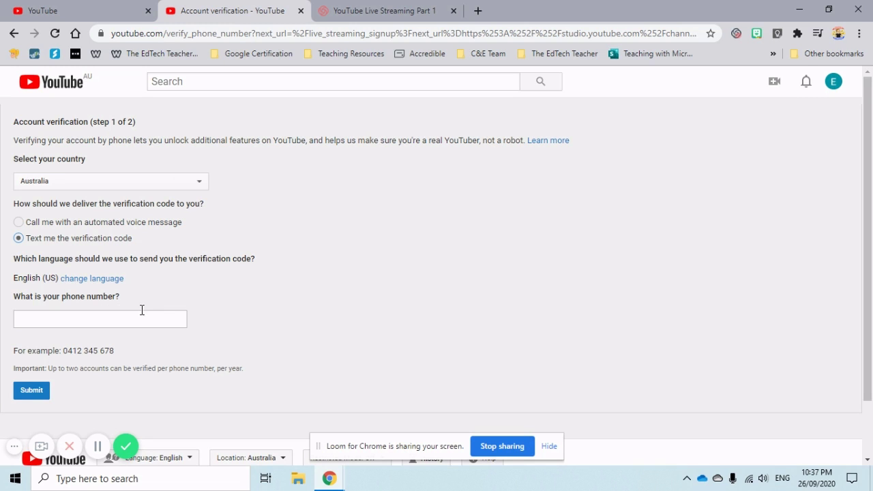
{"action": "left_click", "coordinate": [98, 446]}
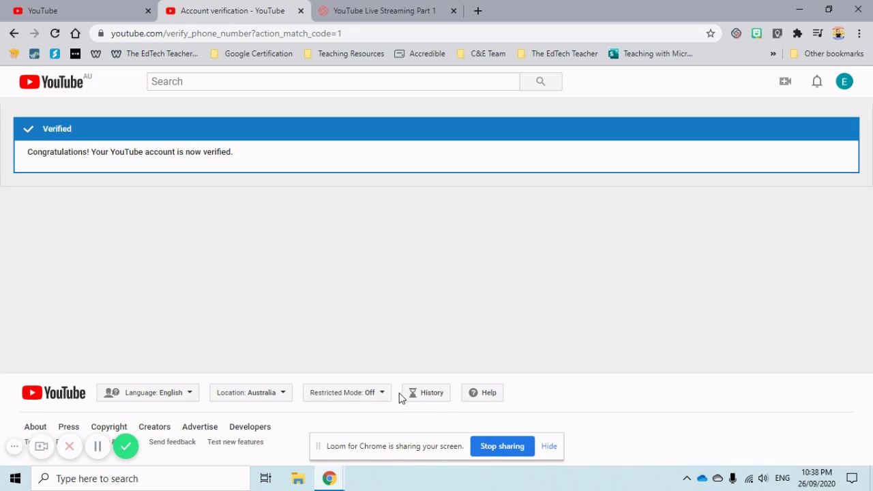
Choose to go live again after account verification and open the Live Control Room.
{"action": "left_click", "coordinate": [785, 81]}
{"action": "left_click", "coordinate": [709, 151]}
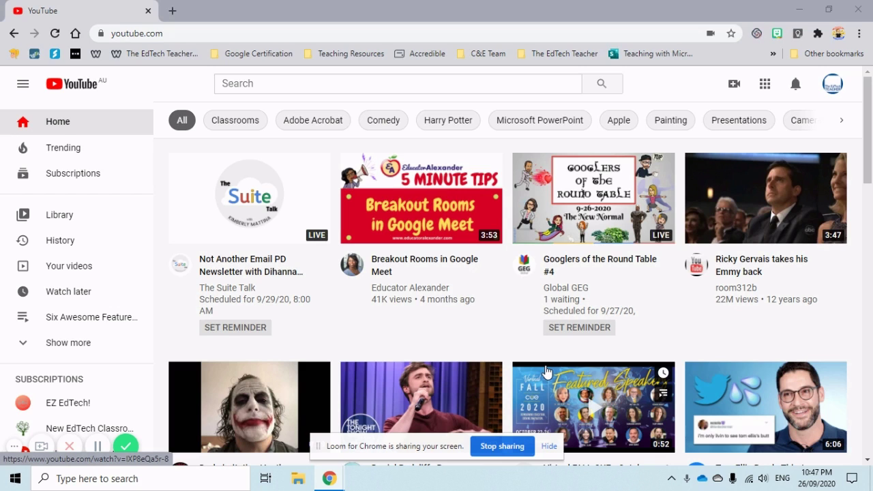
{"action": "left_click", "coordinate": [735, 89]}
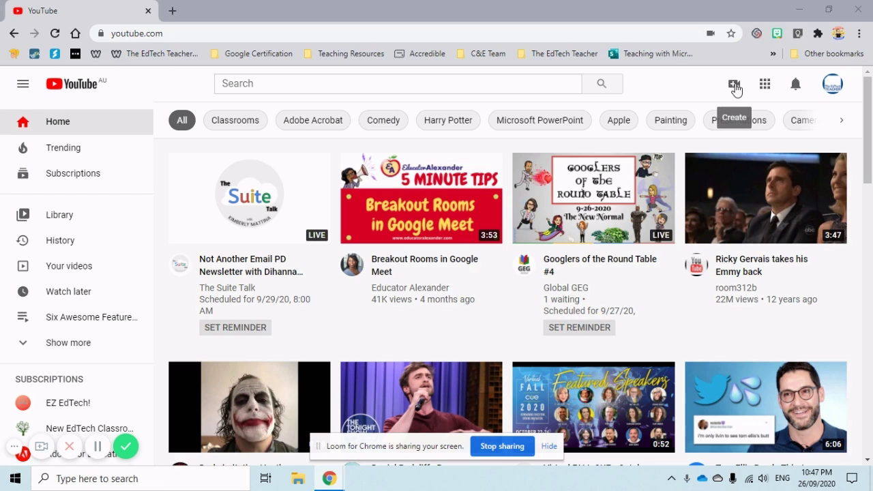
{"action": "left_click", "coordinate": [736, 89]}
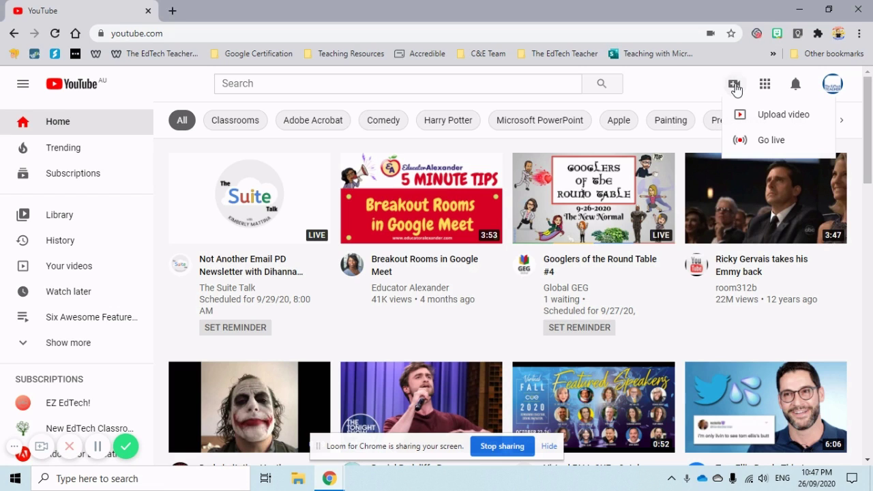
{"action": "left_click", "coordinate": [760, 142]}
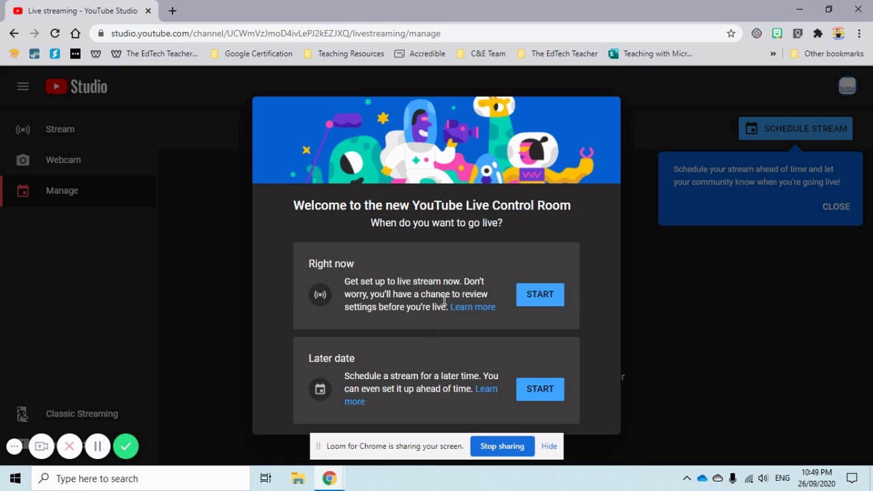
Set up a stream for right now with the built-in webcam and retry the camera connection.
{"action": "left_click", "coordinate": [540, 295]}
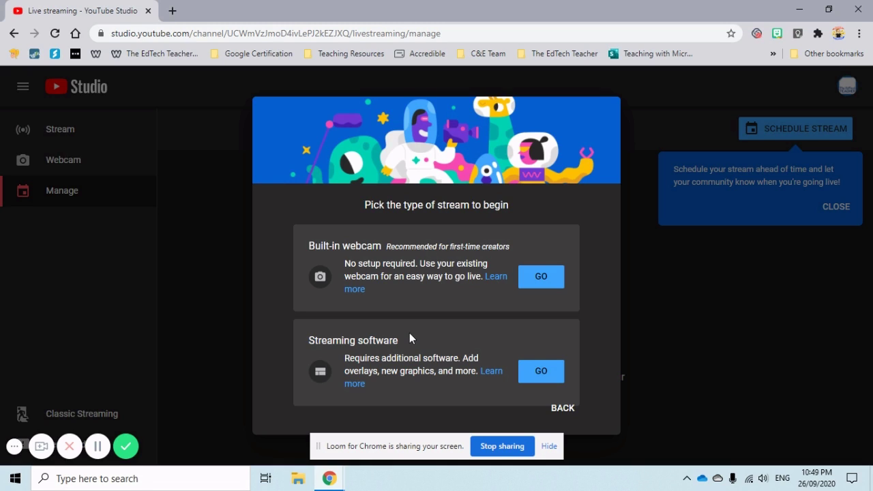
{"action": "left_click", "coordinate": [541, 278]}
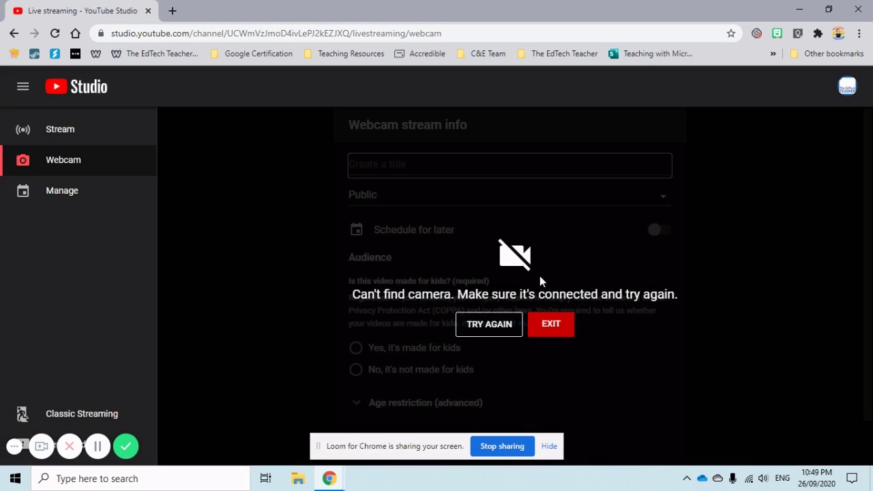
{"action": "left_click", "coordinate": [492, 325]}
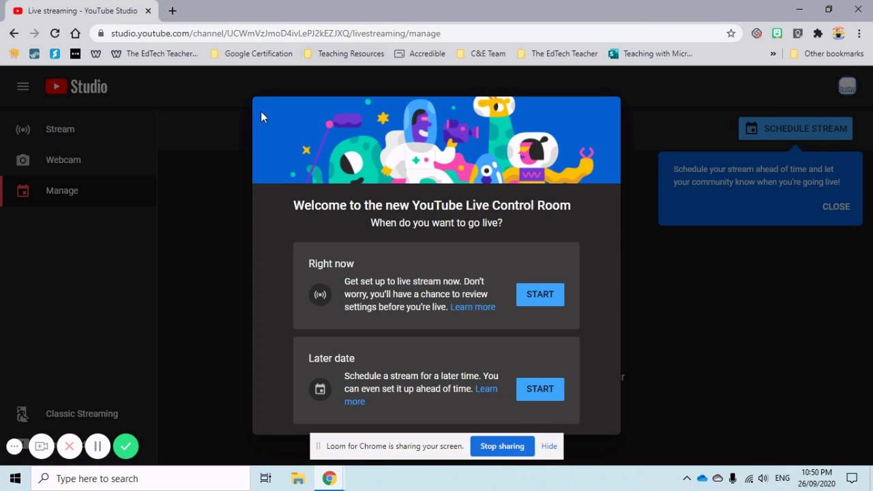
{"action": "left_click", "coordinate": [98, 446]}
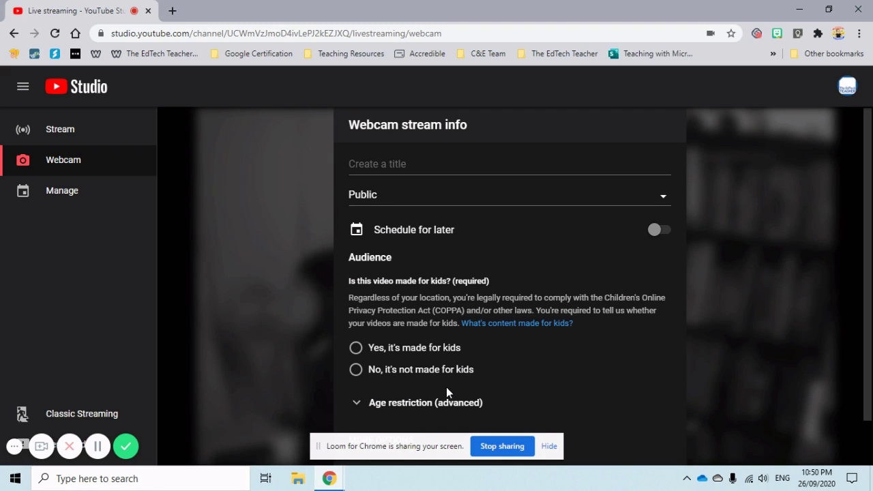
Title the webcam stream "The EdTech Teacher Demo" and set its visibility to Public.
{"action": "left_click", "coordinate": [410, 167]}
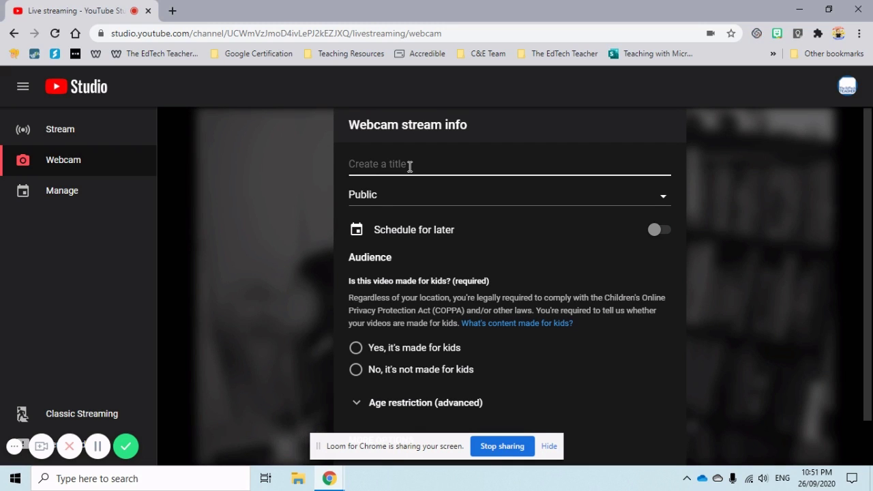
{"action": "type", "text": "The EdTech Teacher Demo"}
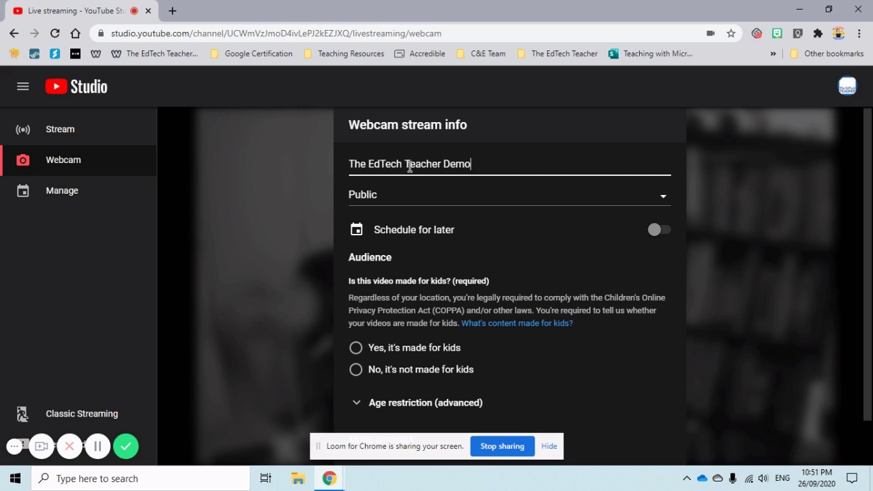
{"action": "left_click", "coordinate": [439, 207]}
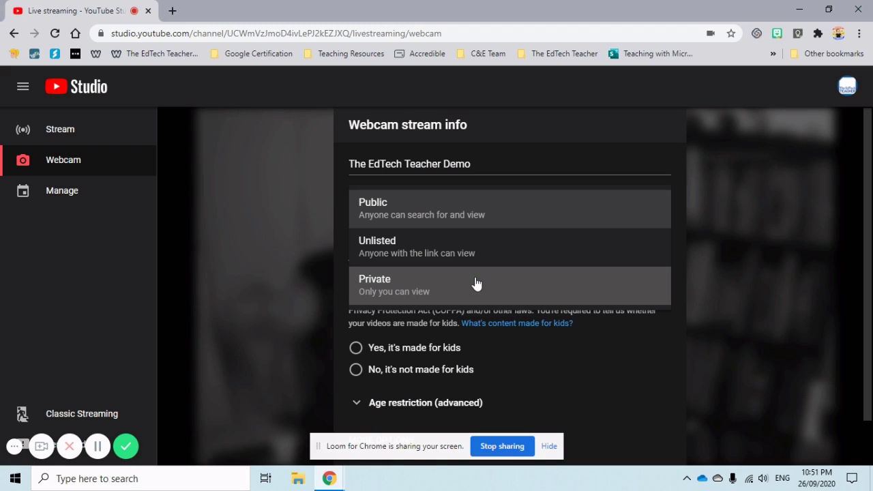
{"action": "left_click", "coordinate": [449, 206]}
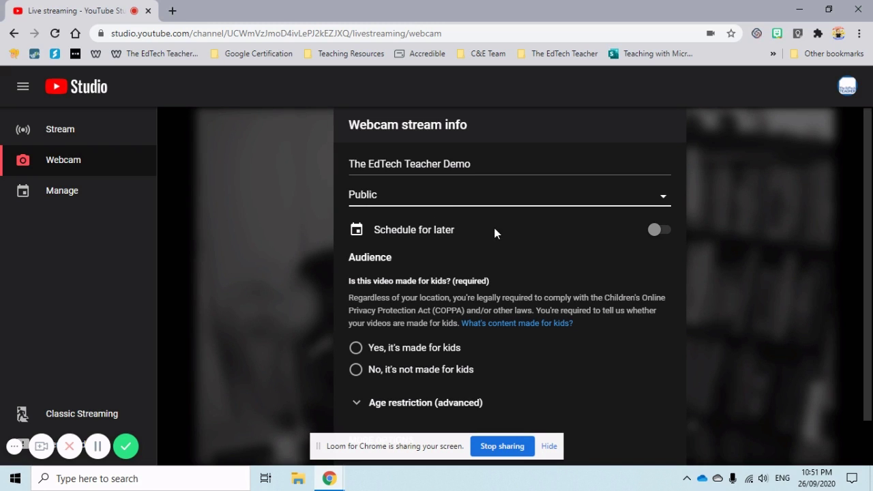
Leave scheduling off, mark the stream as not made for kids and expand the advanced age restriction options.
{"action": "left_click", "coordinate": [667, 235]}
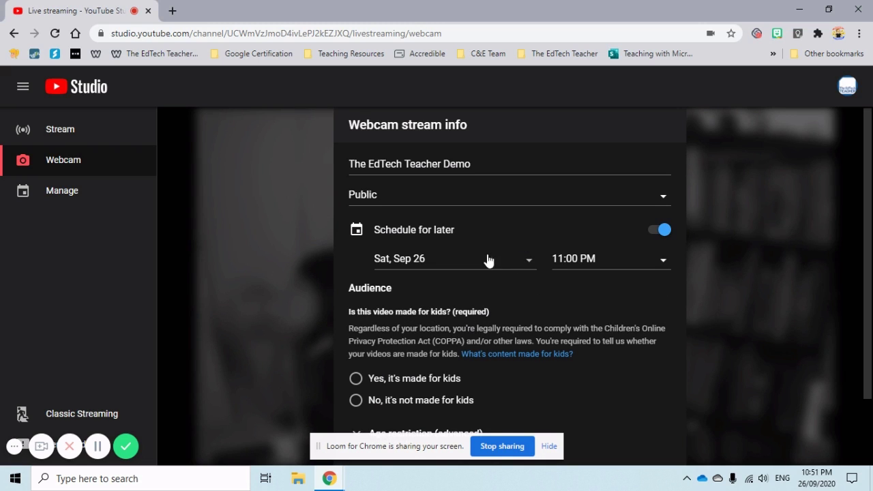
{"action": "left_click", "coordinate": [656, 232]}
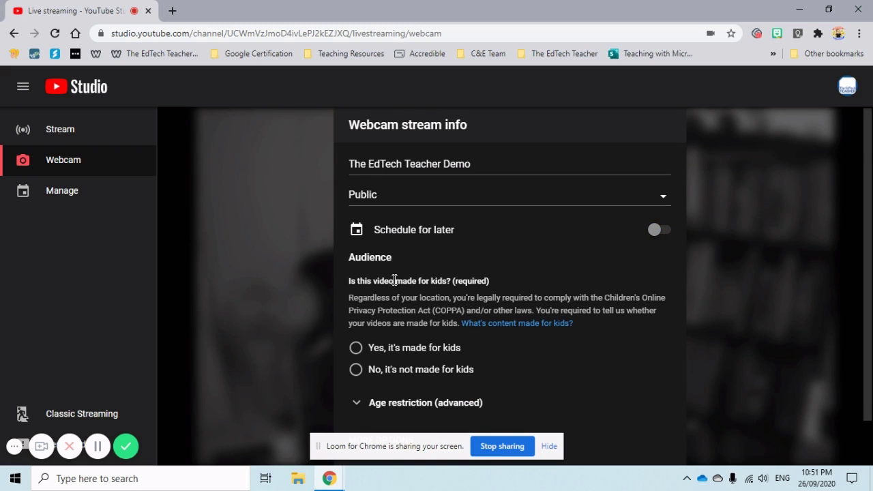
{"action": "scroll", "coordinate": [481, 282], "scroll_direction": "down", "scroll_amount": 2}
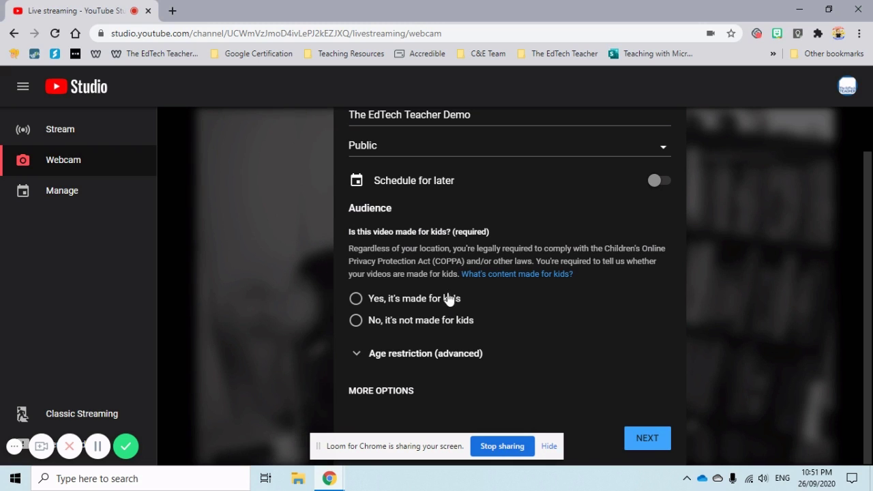
{"action": "left_click", "coordinate": [450, 327]}
{"action": "left_click", "coordinate": [442, 350]}
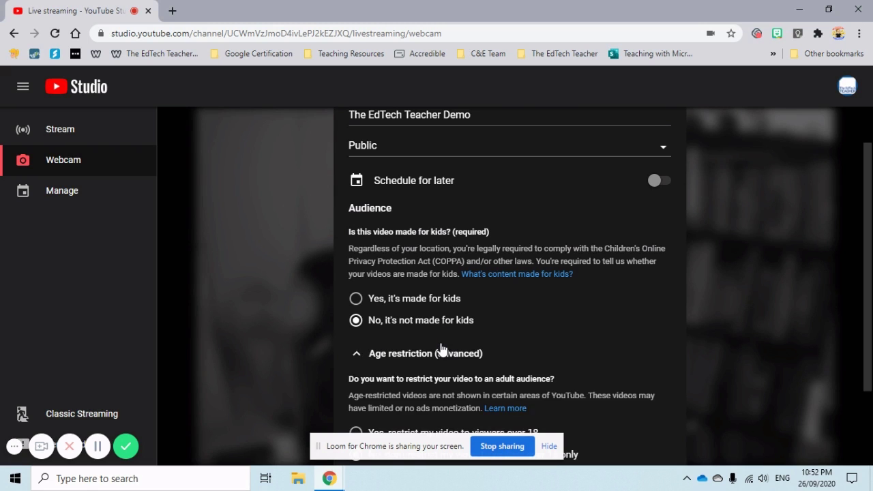
{"action": "scroll", "coordinate": [441, 350], "scroll_direction": "down", "scroll_amount": 2}
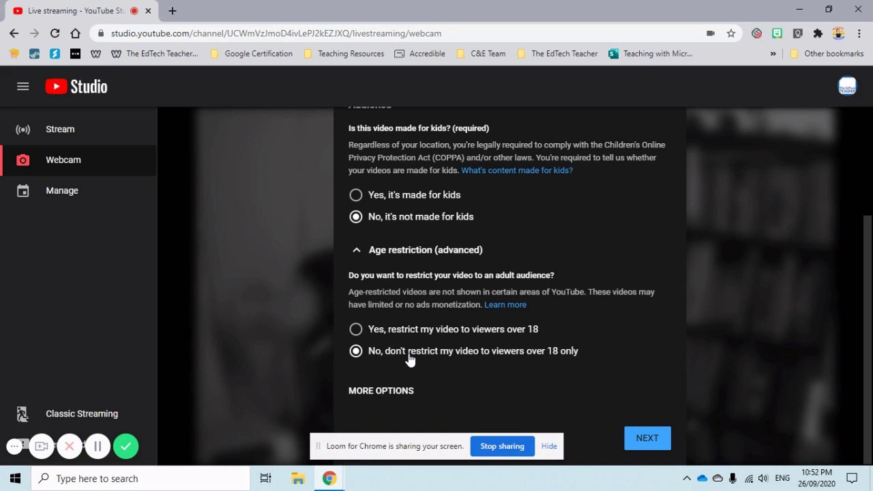
Expand the additional stream options and review the description, category, camera, microphone and audience settings.
{"action": "left_click", "coordinate": [398, 398]}
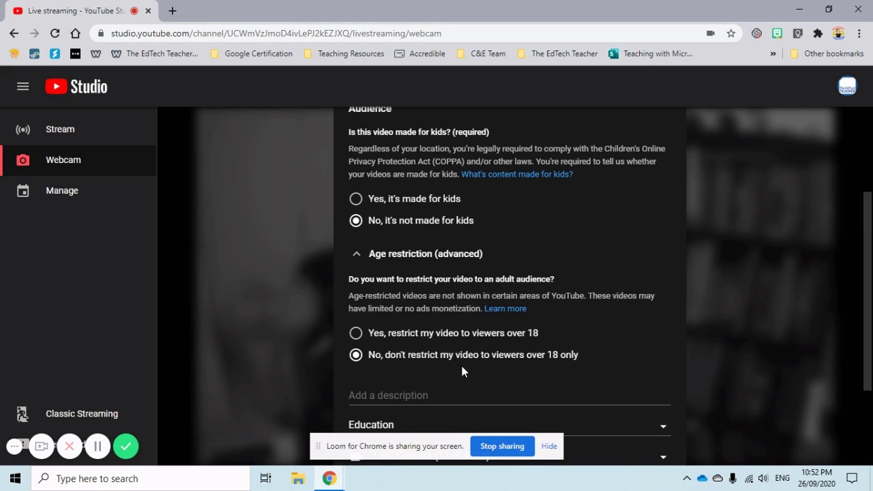
{"action": "scroll", "coordinate": [462, 371], "scroll_direction": "down", "scroll_amount": 3}
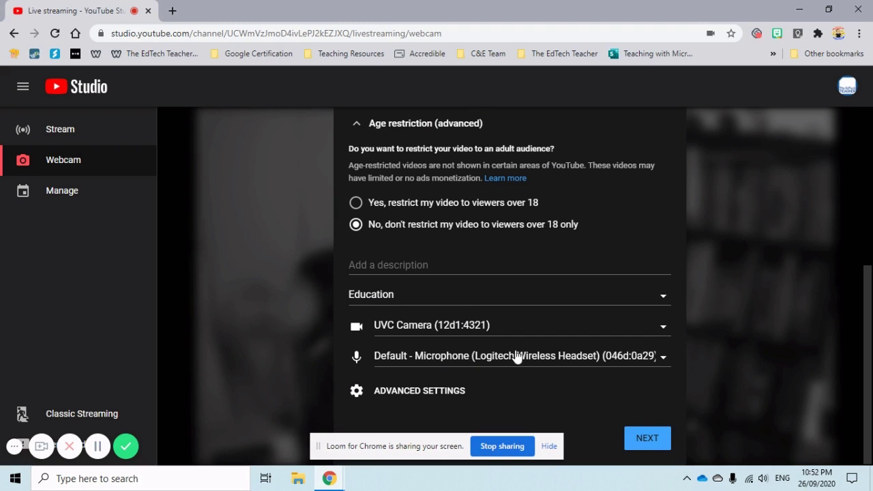
{"action": "left_click", "coordinate": [418, 262]}
{"action": "left_click", "coordinate": [423, 300]}
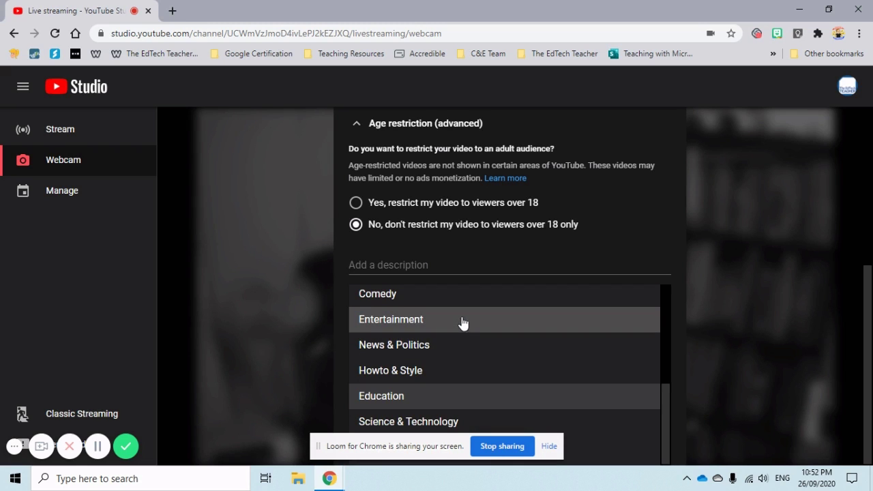
{"action": "left_click", "coordinate": [471, 267]}
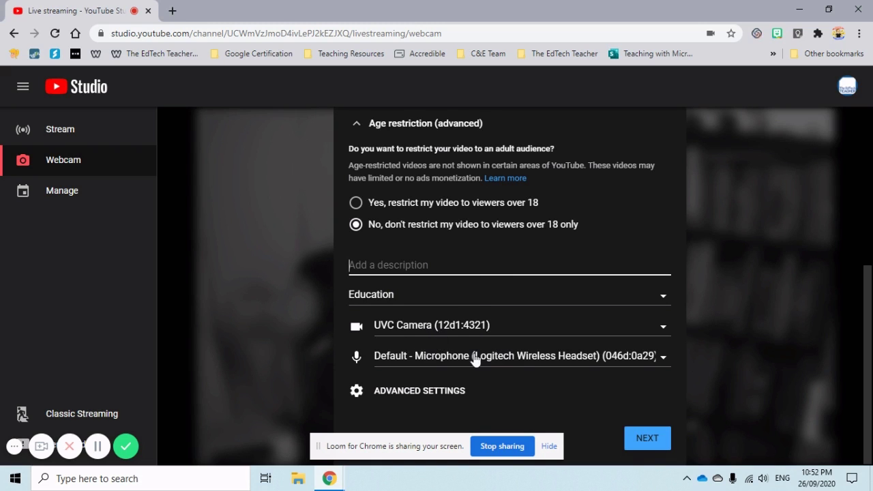
{"action": "scroll", "coordinate": [517, 362], "scroll_direction": "up", "scroll_amount": 4}
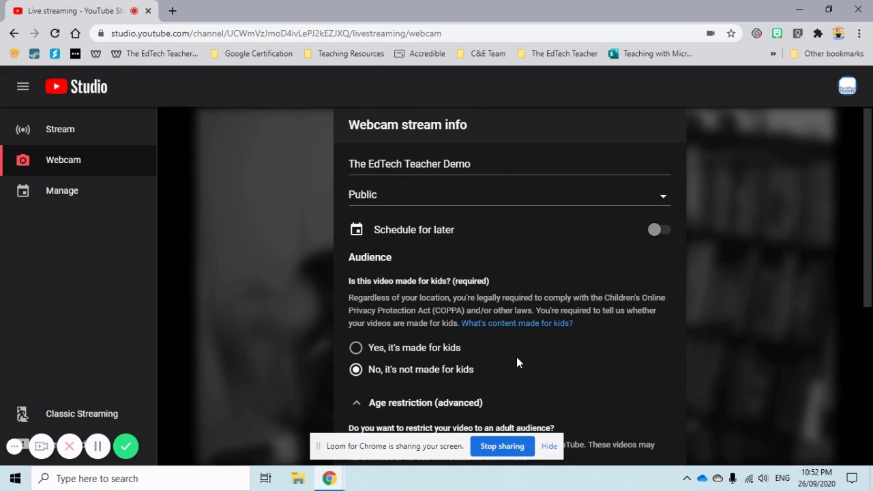
{"action": "scroll", "coordinate": [516, 362], "scroll_direction": "down", "scroll_amount": 3}
{"action": "scroll", "coordinate": [516, 362], "scroll_direction": "down", "scroll_amount": 1}
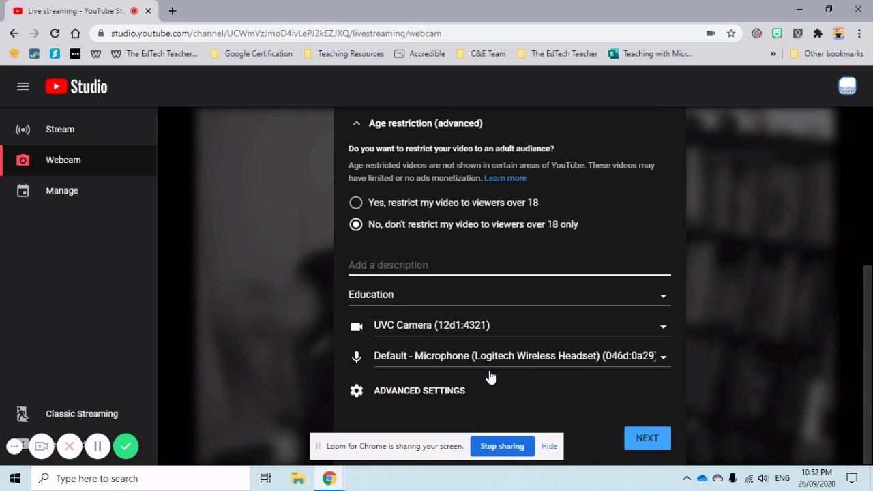
Check the advanced settings of the webcam stream and proceed from the stream info to the stream preview.
{"action": "left_click", "coordinate": [440, 393]}
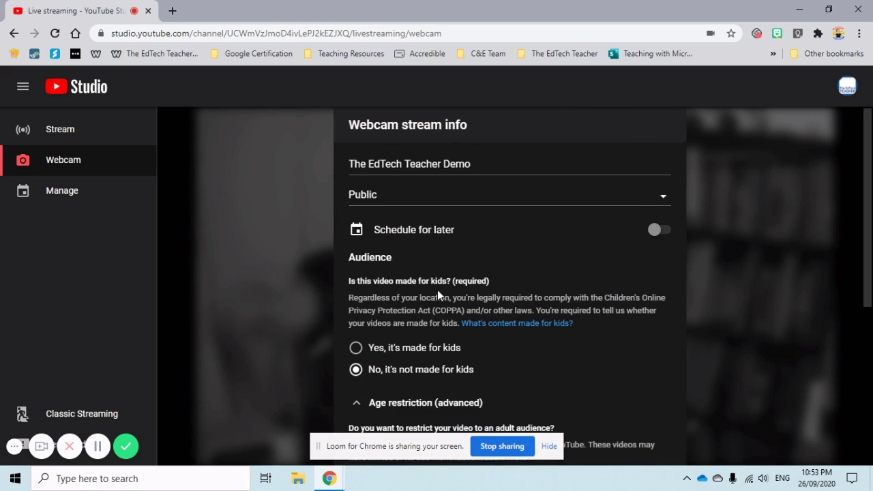
{"action": "scroll", "coordinate": [439, 290], "scroll_direction": "down", "scroll_amount": 4}
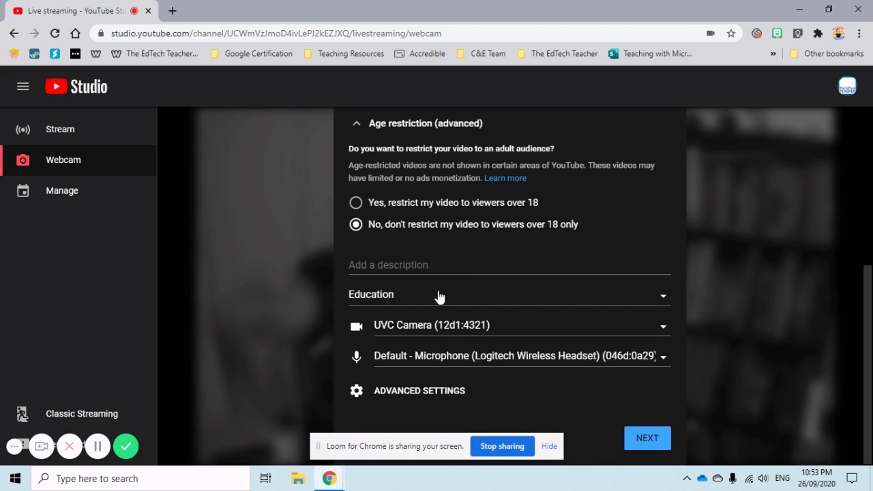
{"action": "left_click", "coordinate": [645, 441]}
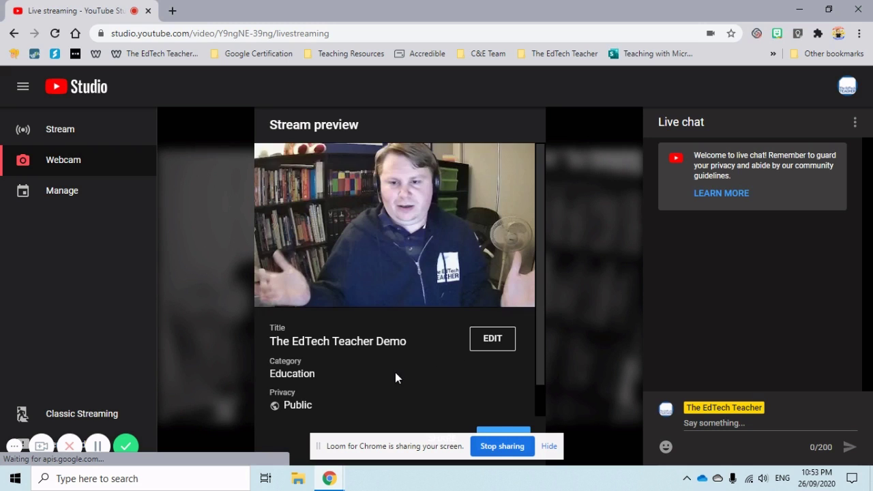
Review the stream preview details, hide the screen-sharing notice and start the live stream.
{"action": "scroll", "coordinate": [396, 377], "scroll_direction": "down", "scroll_amount": 1}
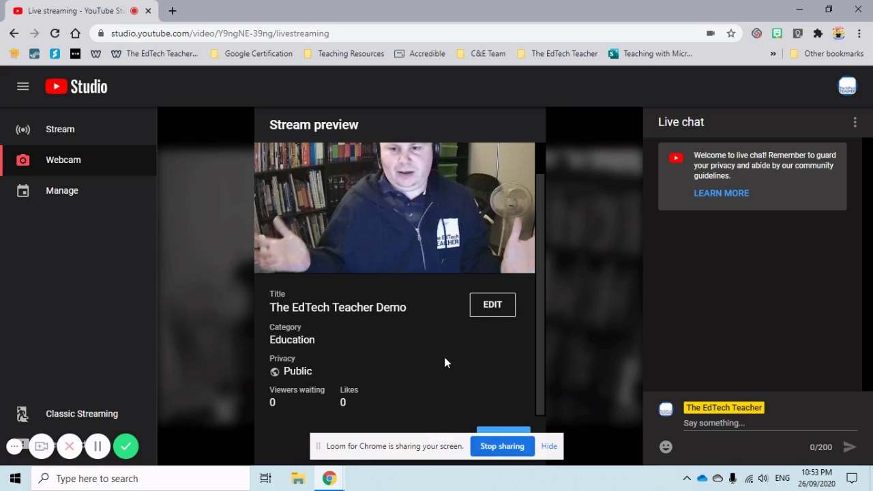
{"action": "left_click", "coordinate": [549, 447]}
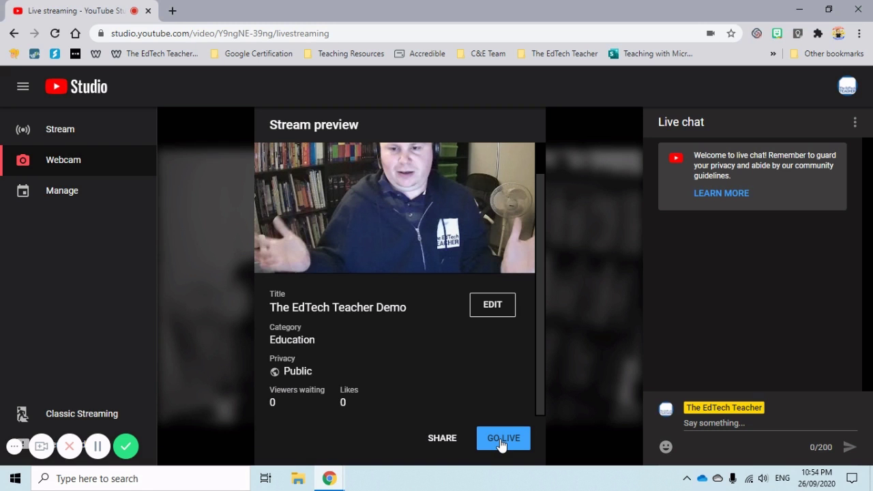
{"action": "left_click", "coordinate": [501, 442]}
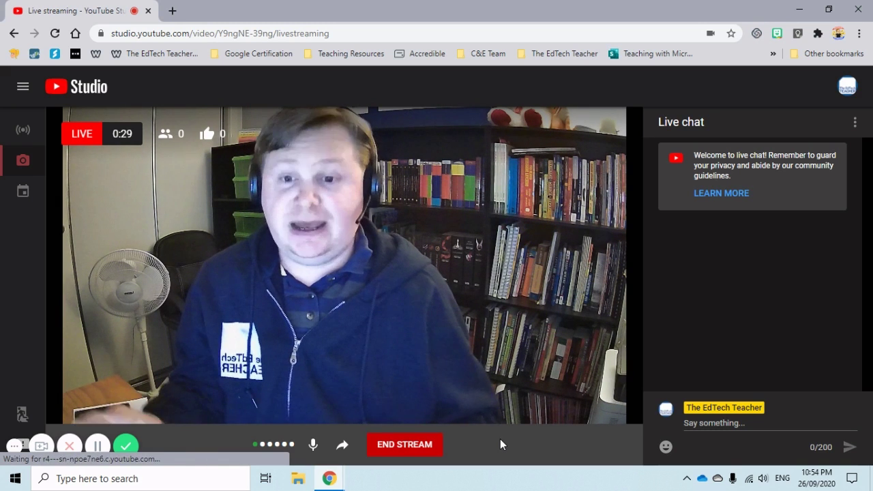
End the live stream, confirming the end, and open the finished recording for editing in Studio.
{"action": "left_click", "coordinate": [400, 445]}
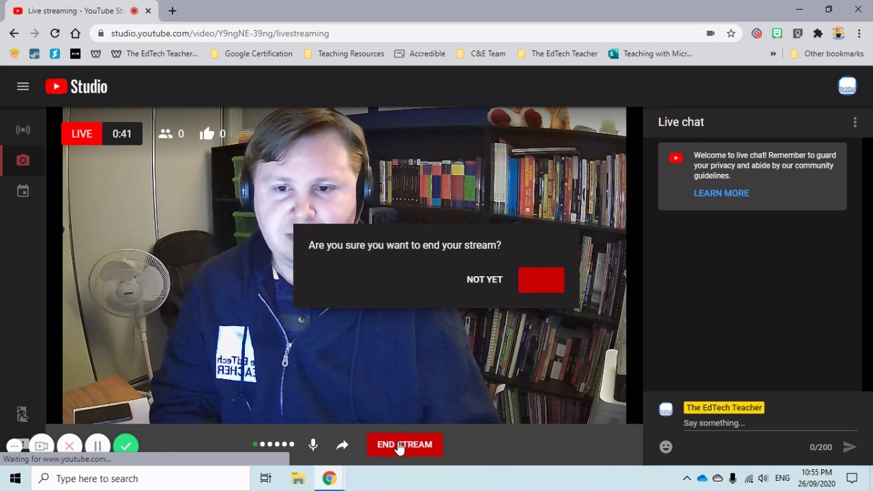
{"action": "left_click", "coordinate": [541, 281]}
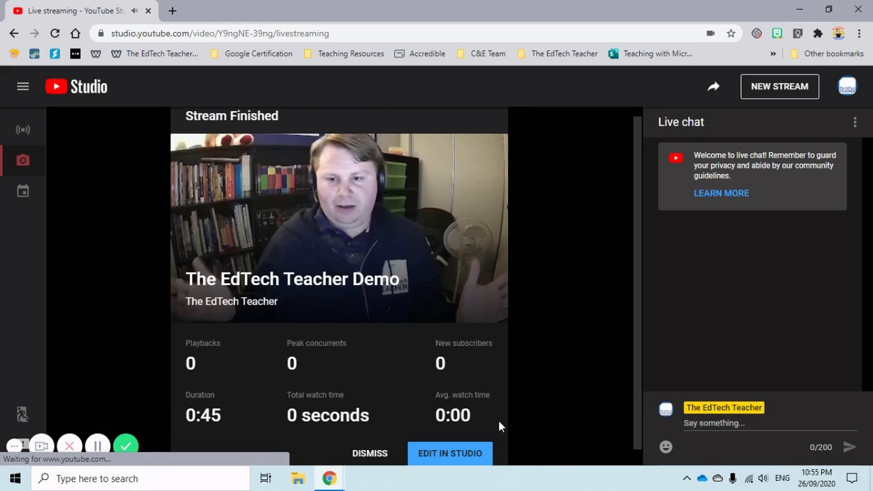
{"action": "left_click", "coordinate": [450, 453]}
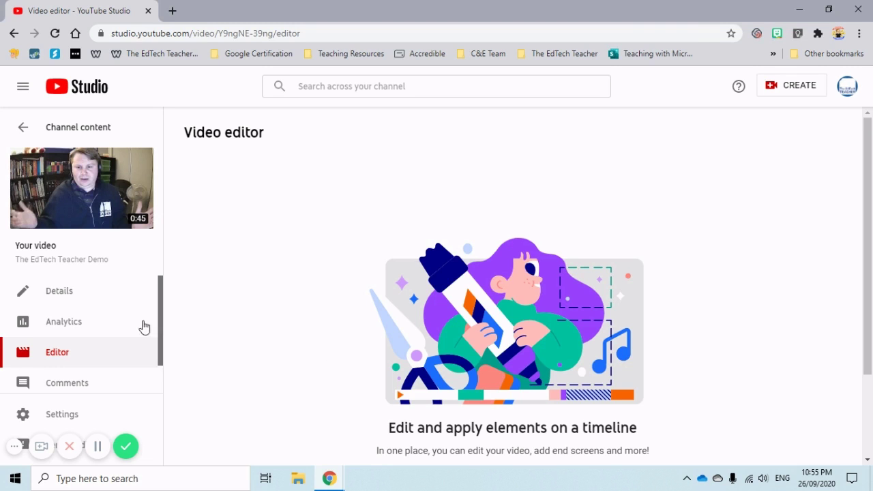
Look through the recorded stream's video details, analytics, video editor and comments pages.
{"action": "left_click", "coordinate": [72, 294]}
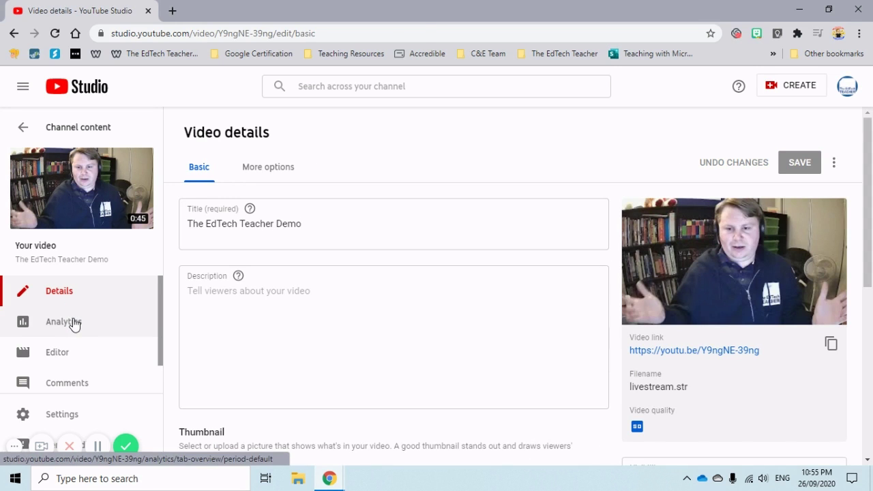
{"action": "left_click", "coordinate": [73, 323]}
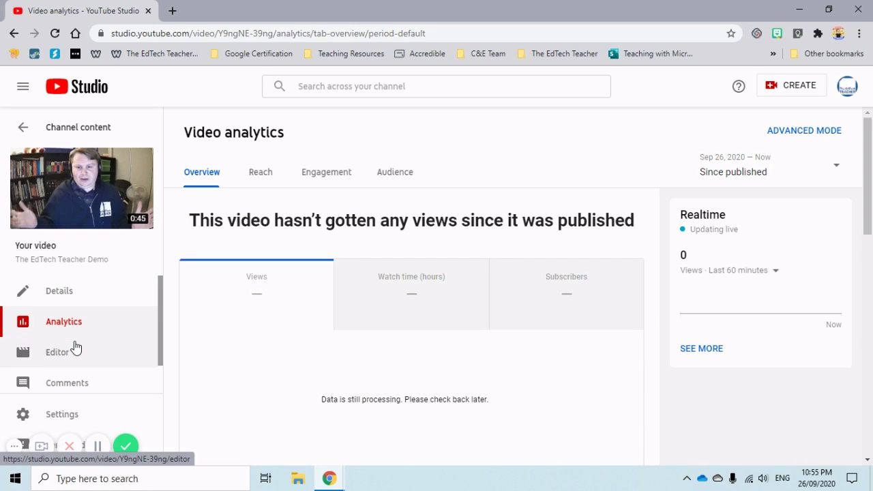
{"action": "left_click", "coordinate": [76, 351]}
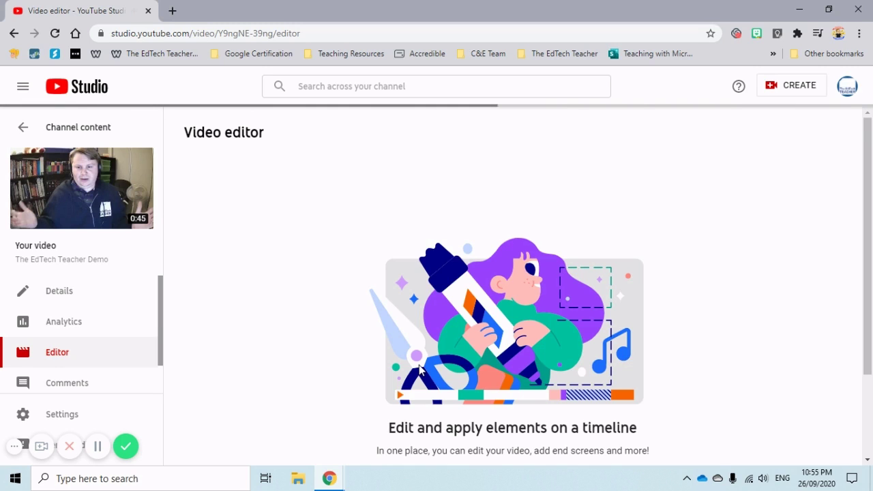
{"action": "left_click", "coordinate": [73, 379]}
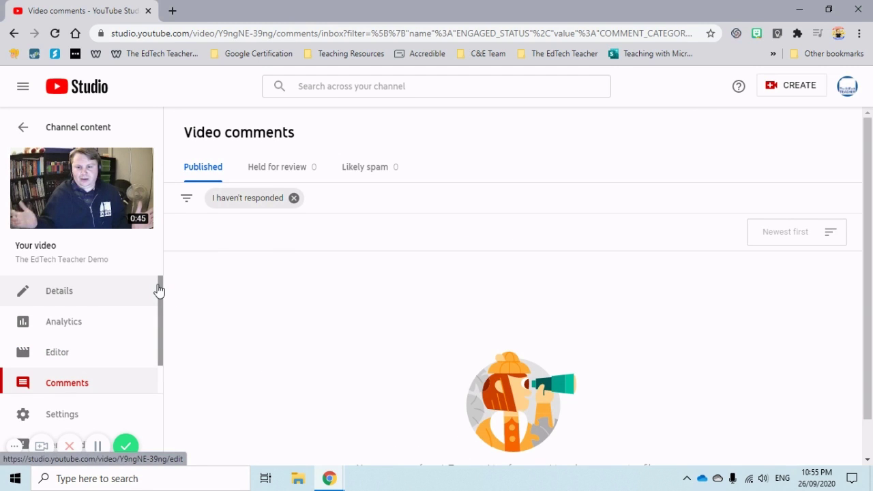
View the recorded stream's subtitle language options without choosing one and return to the channel content list.
{"action": "left_click_drag", "start_coordinate": [159, 302], "coordinate": [160, 335]}
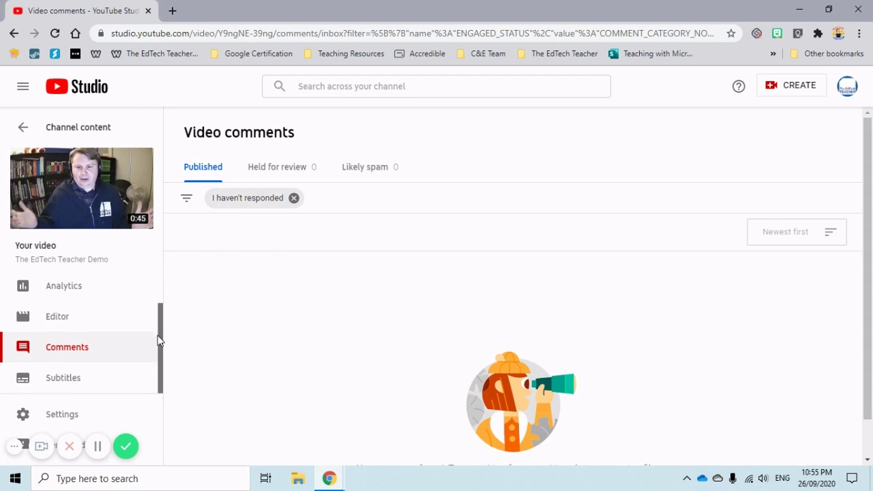
{"action": "left_click", "coordinate": [63, 386]}
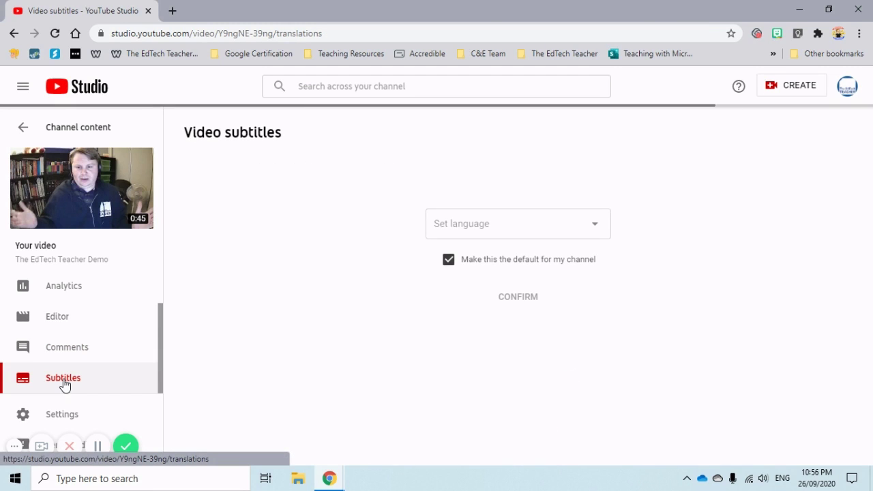
{"action": "left_click", "coordinate": [542, 232]}
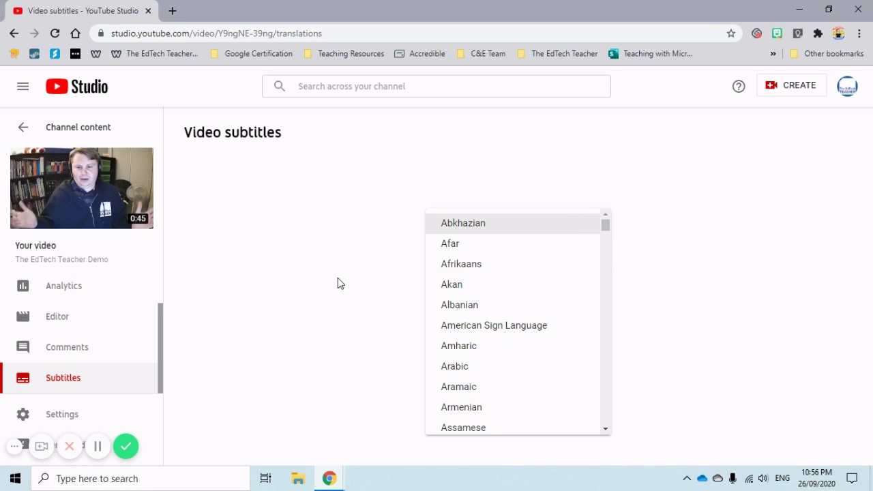
{"action": "left_click", "coordinate": [343, 301]}
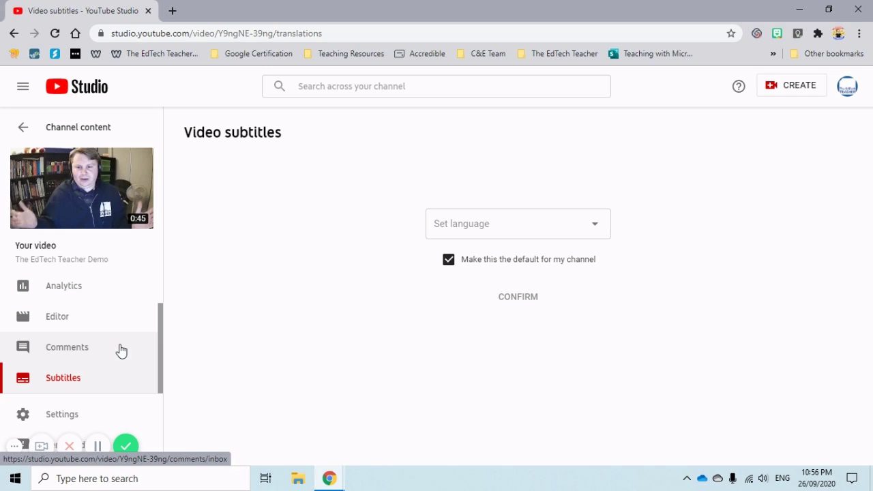
{"action": "scroll", "coordinate": [121, 351], "scroll_direction": "up", "scroll_amount": 1}
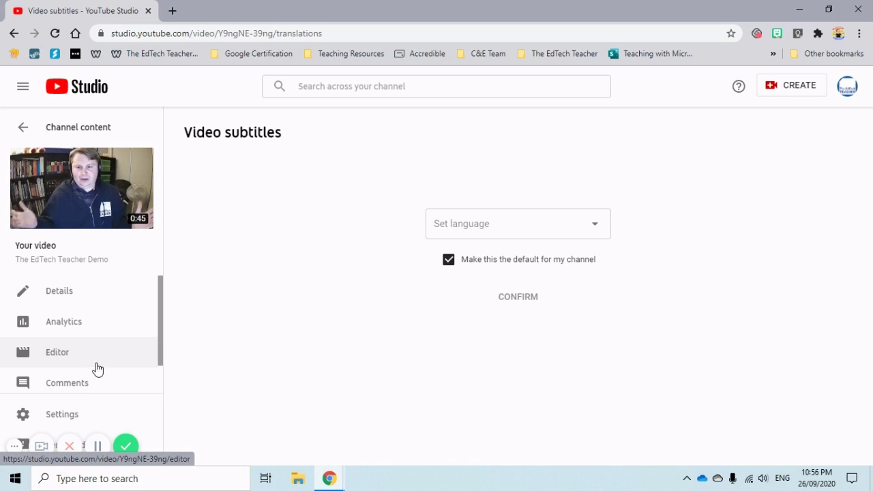
{"action": "left_click", "coordinate": [20, 129]}
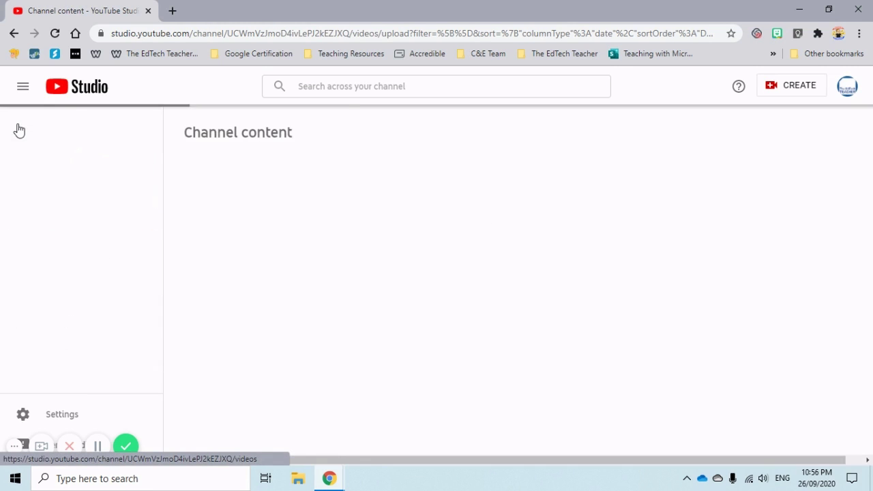